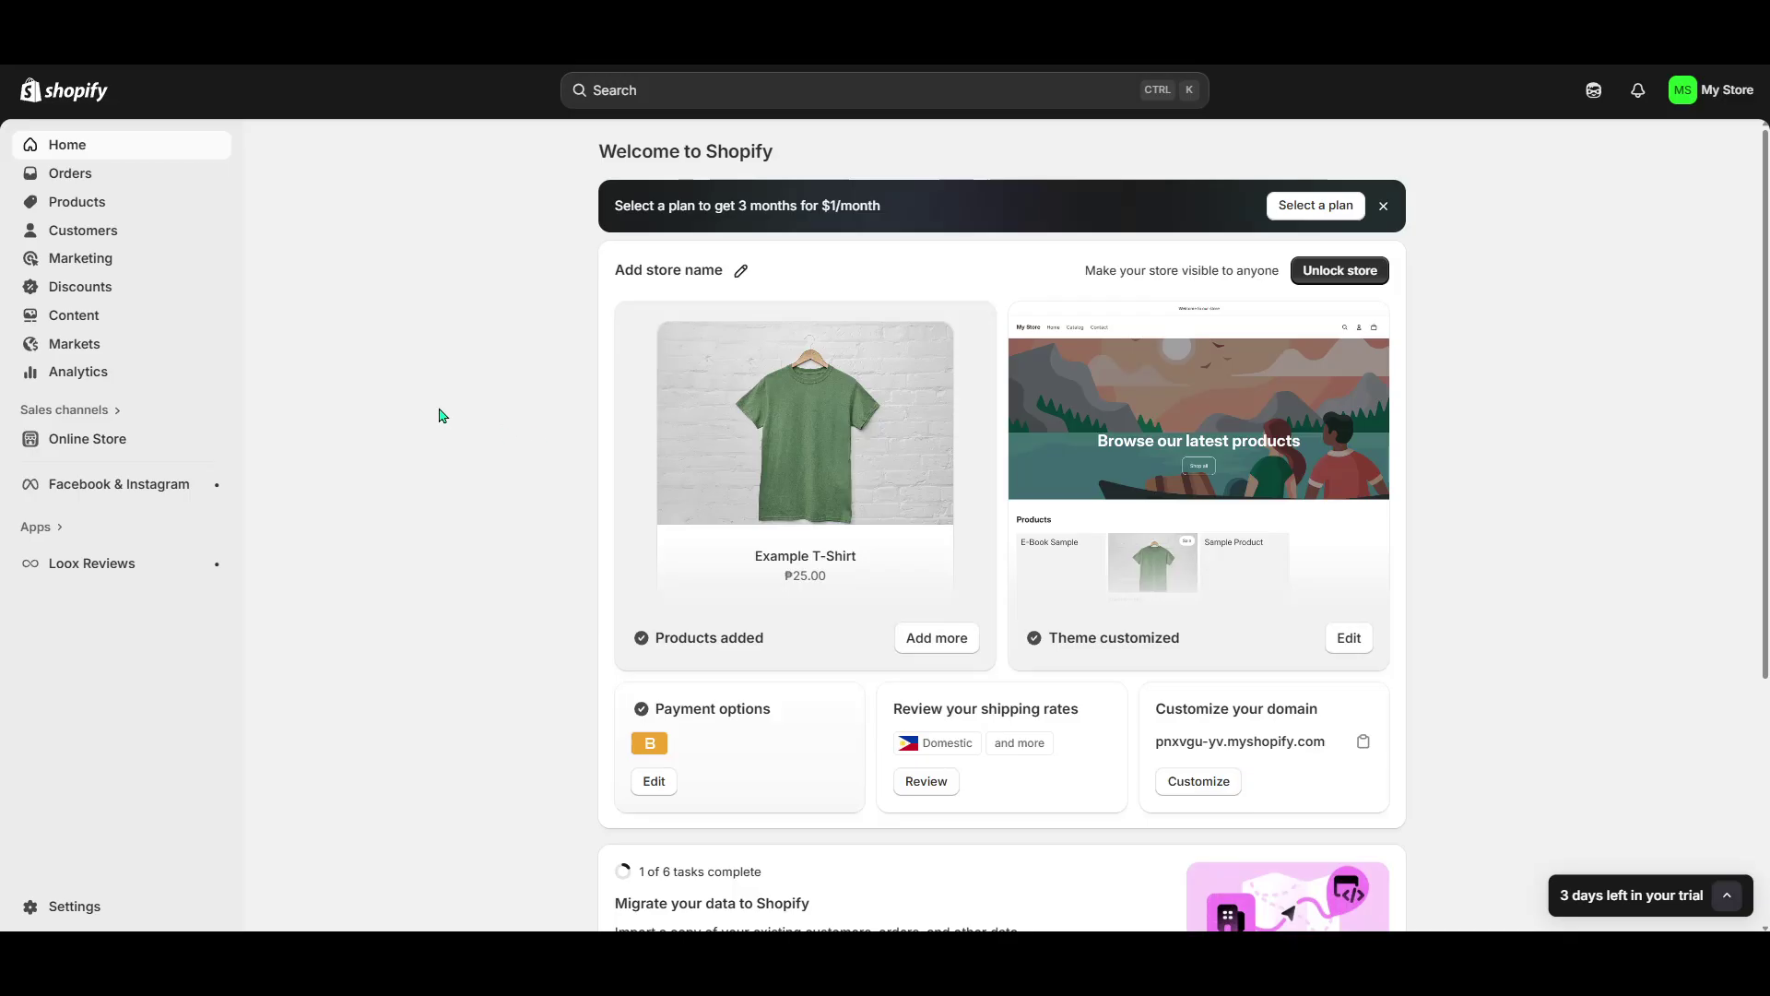
Search the apps for 'pagepilot' and show the Shopify App Store results.
left_click(700, 96)
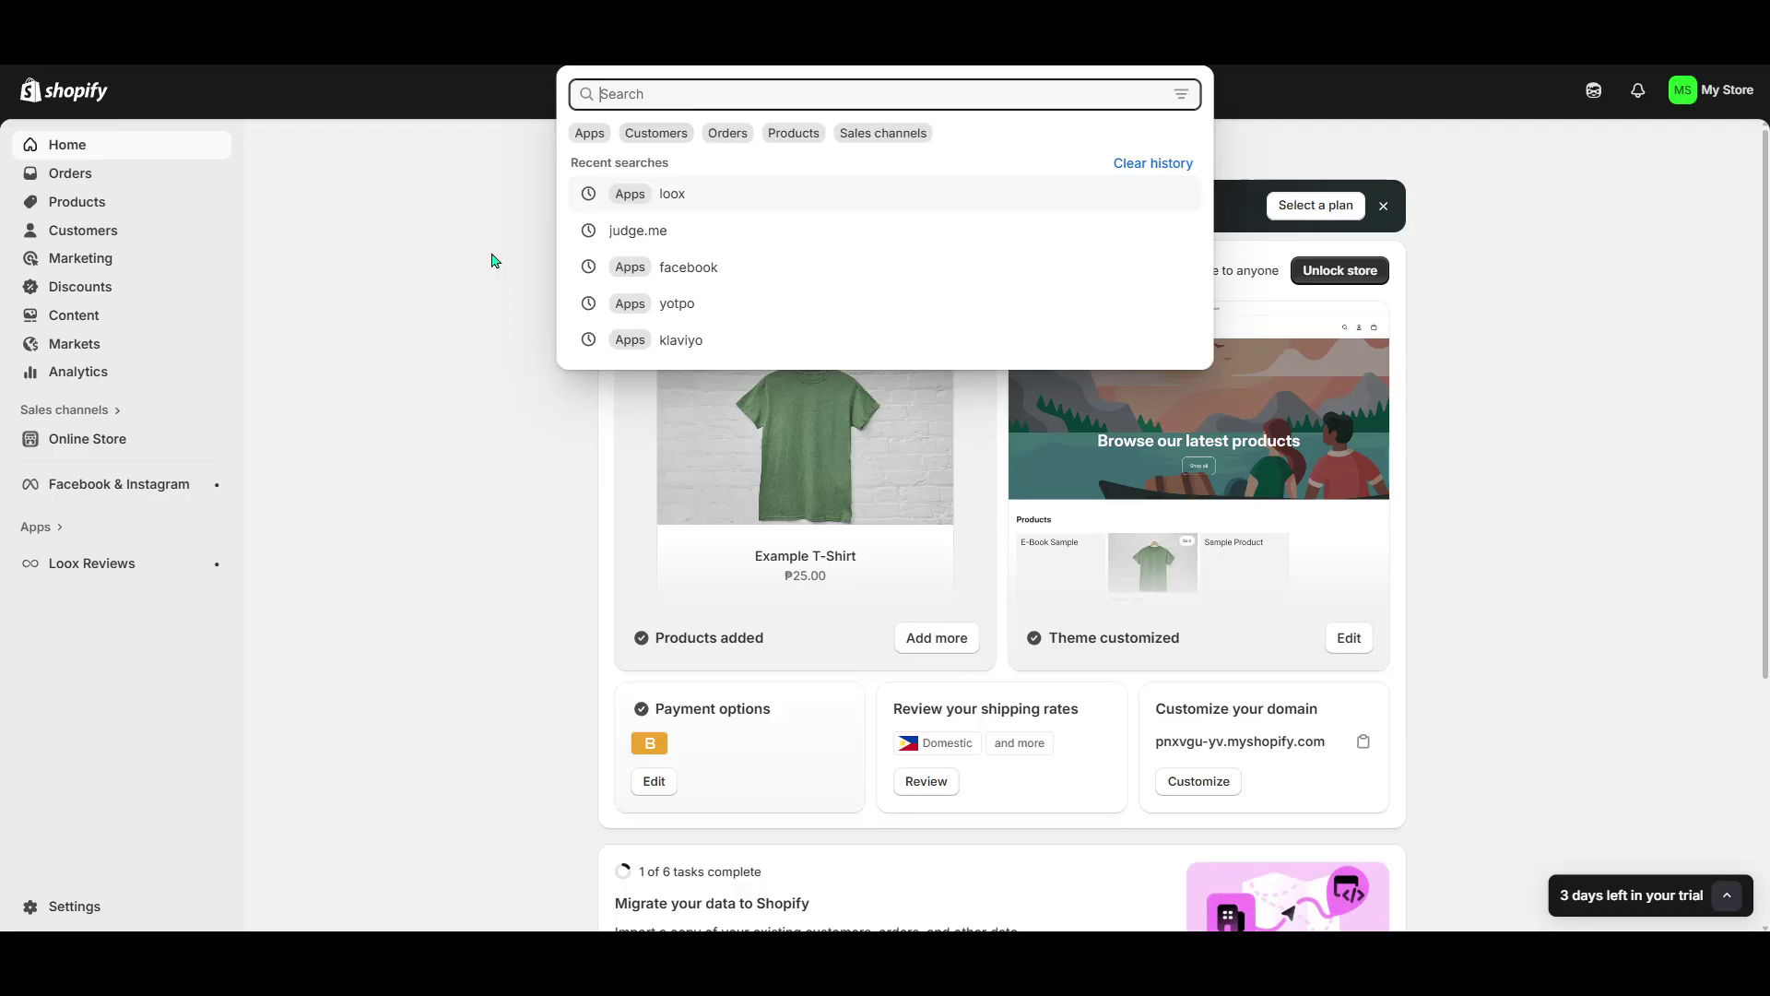
left_click(549, 208)
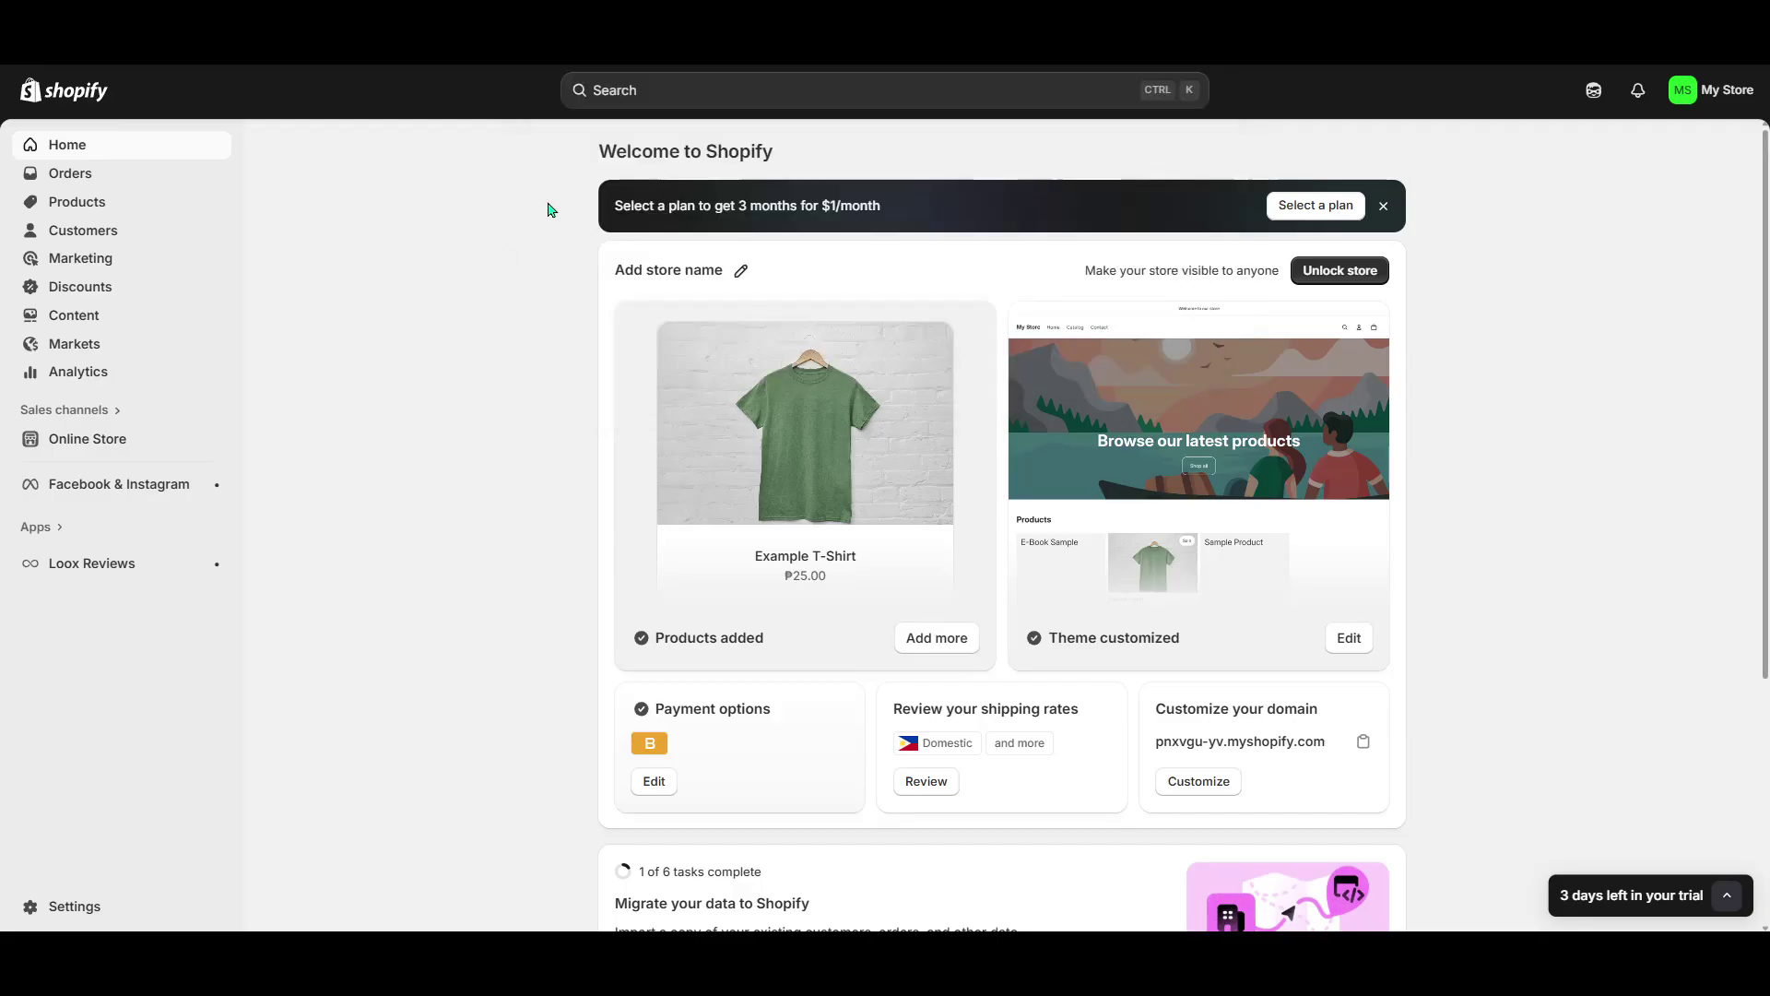
left_click(37, 527)
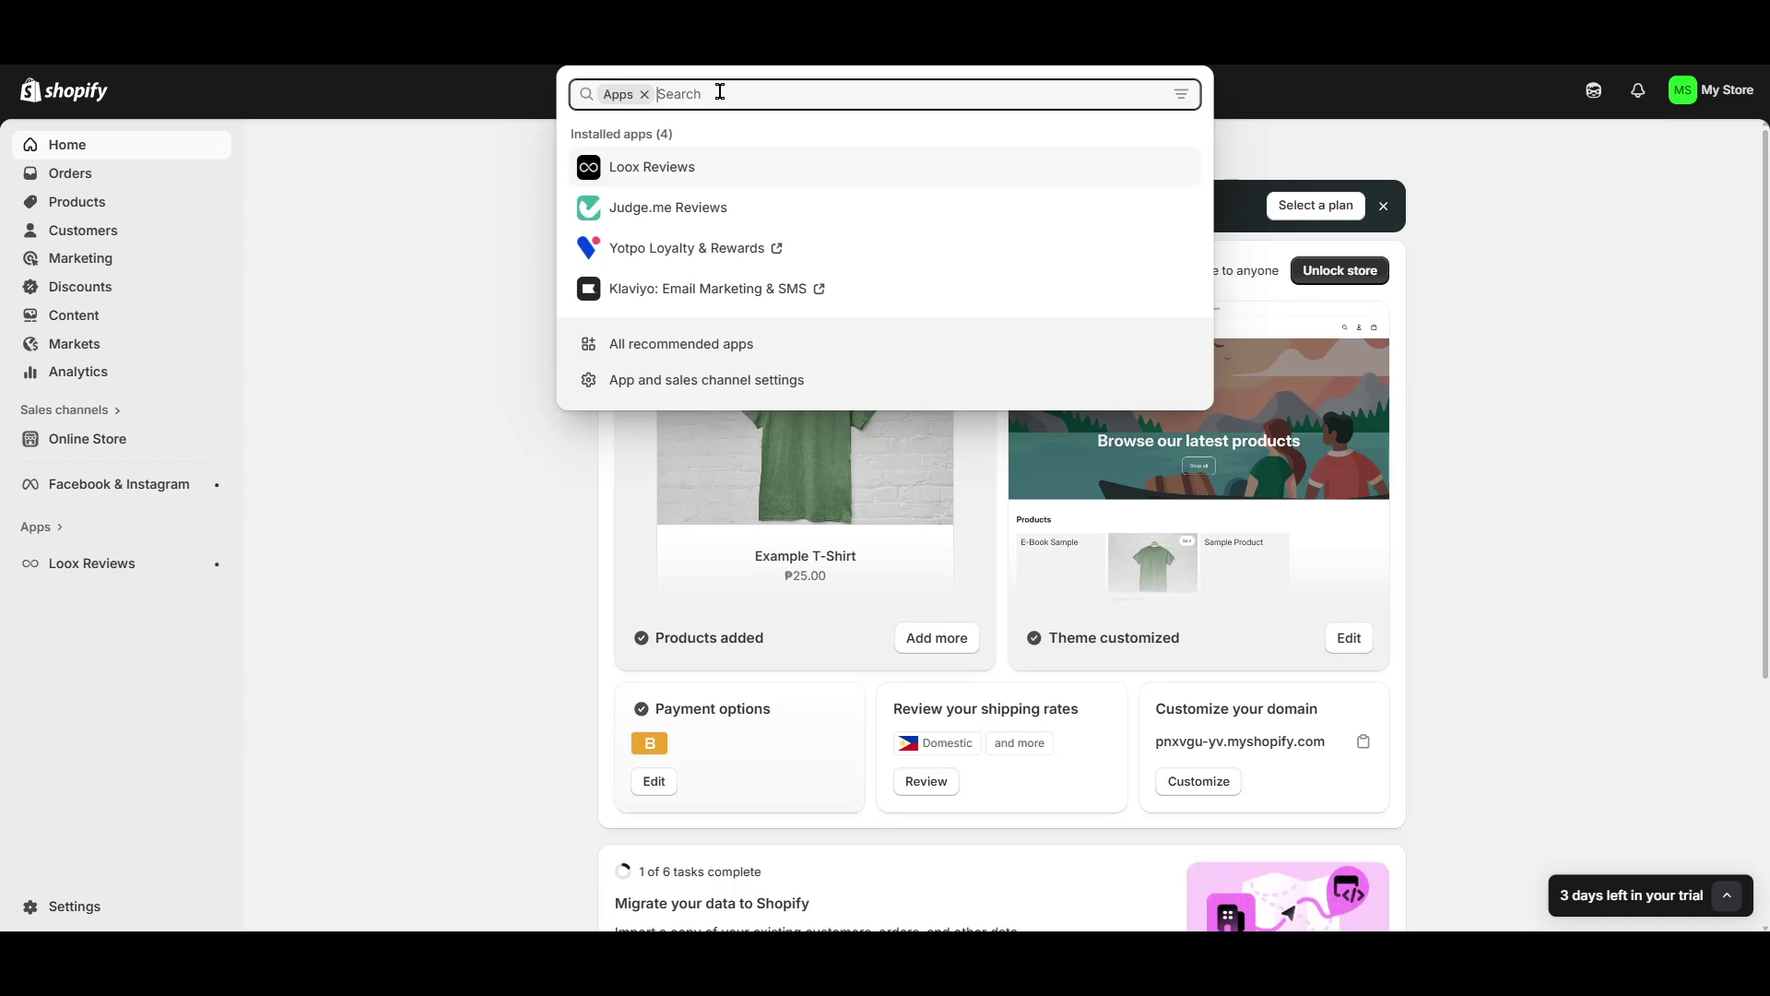
type("pagepilot")
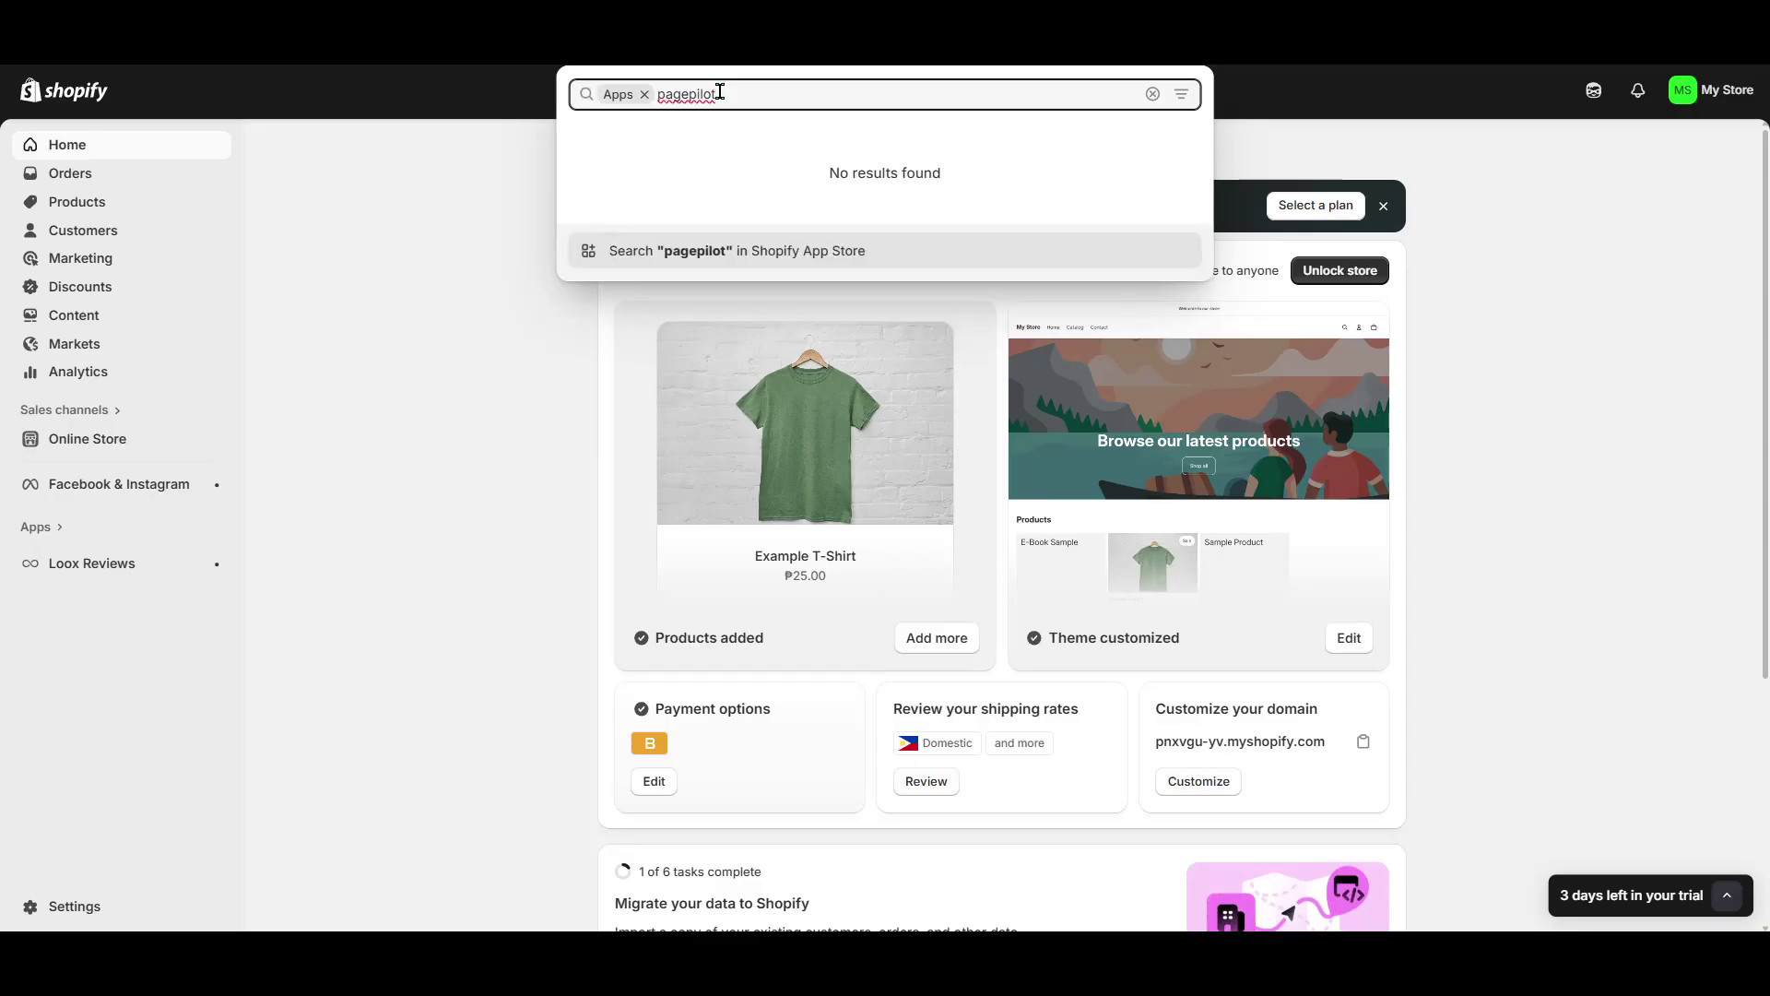
key("BackSpace")
type("l")
type("o")
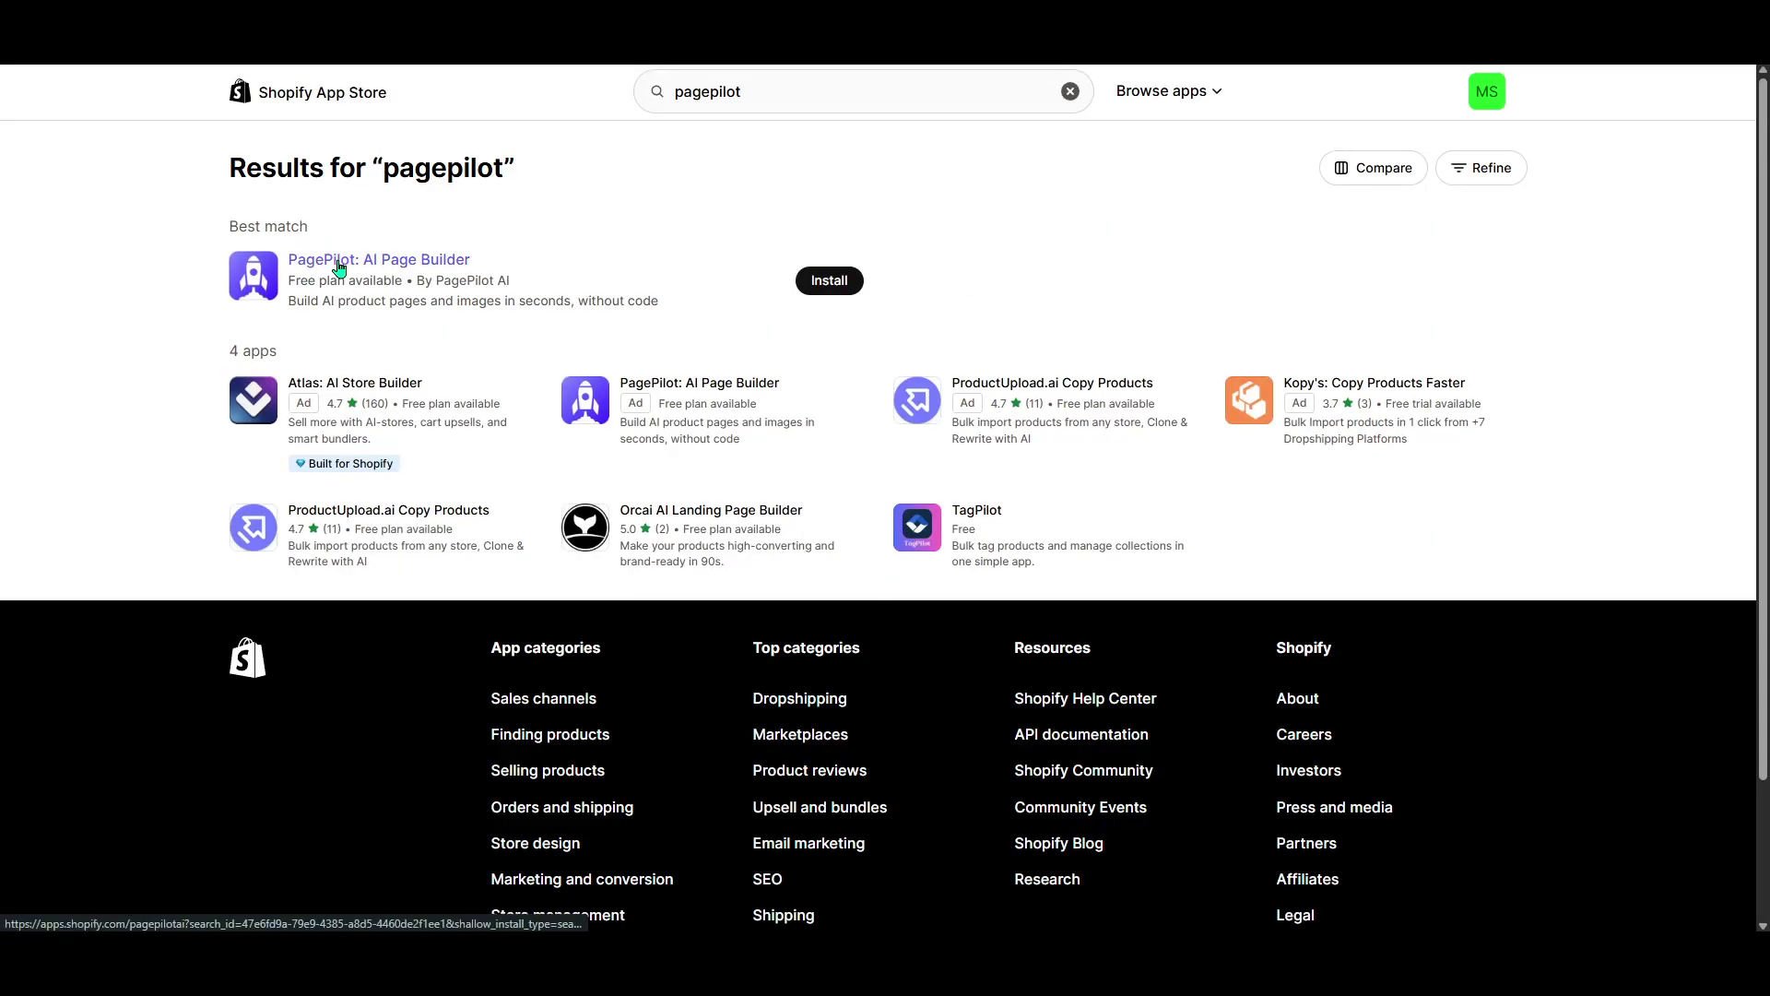
Open the PagePilot: AI Page Builder listing and start installing it.
left_click(339, 267)
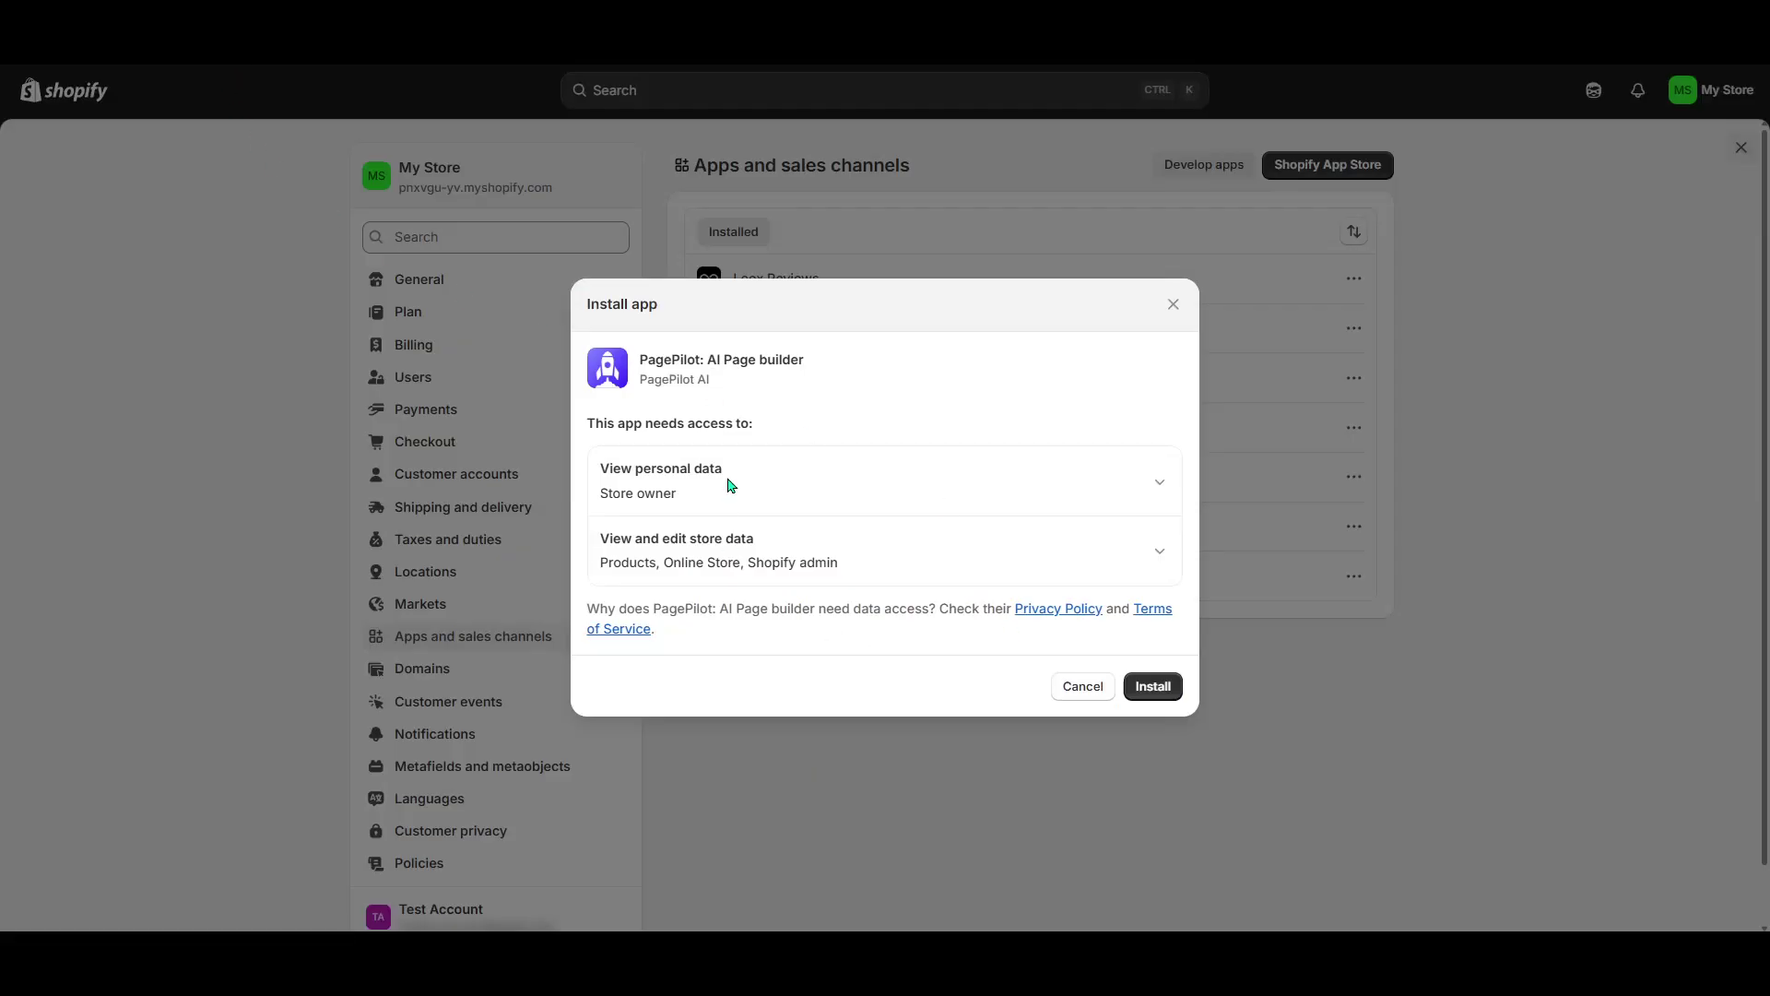
Approve PagePilot's requested store data access to install the app.
left_click(1156, 687)
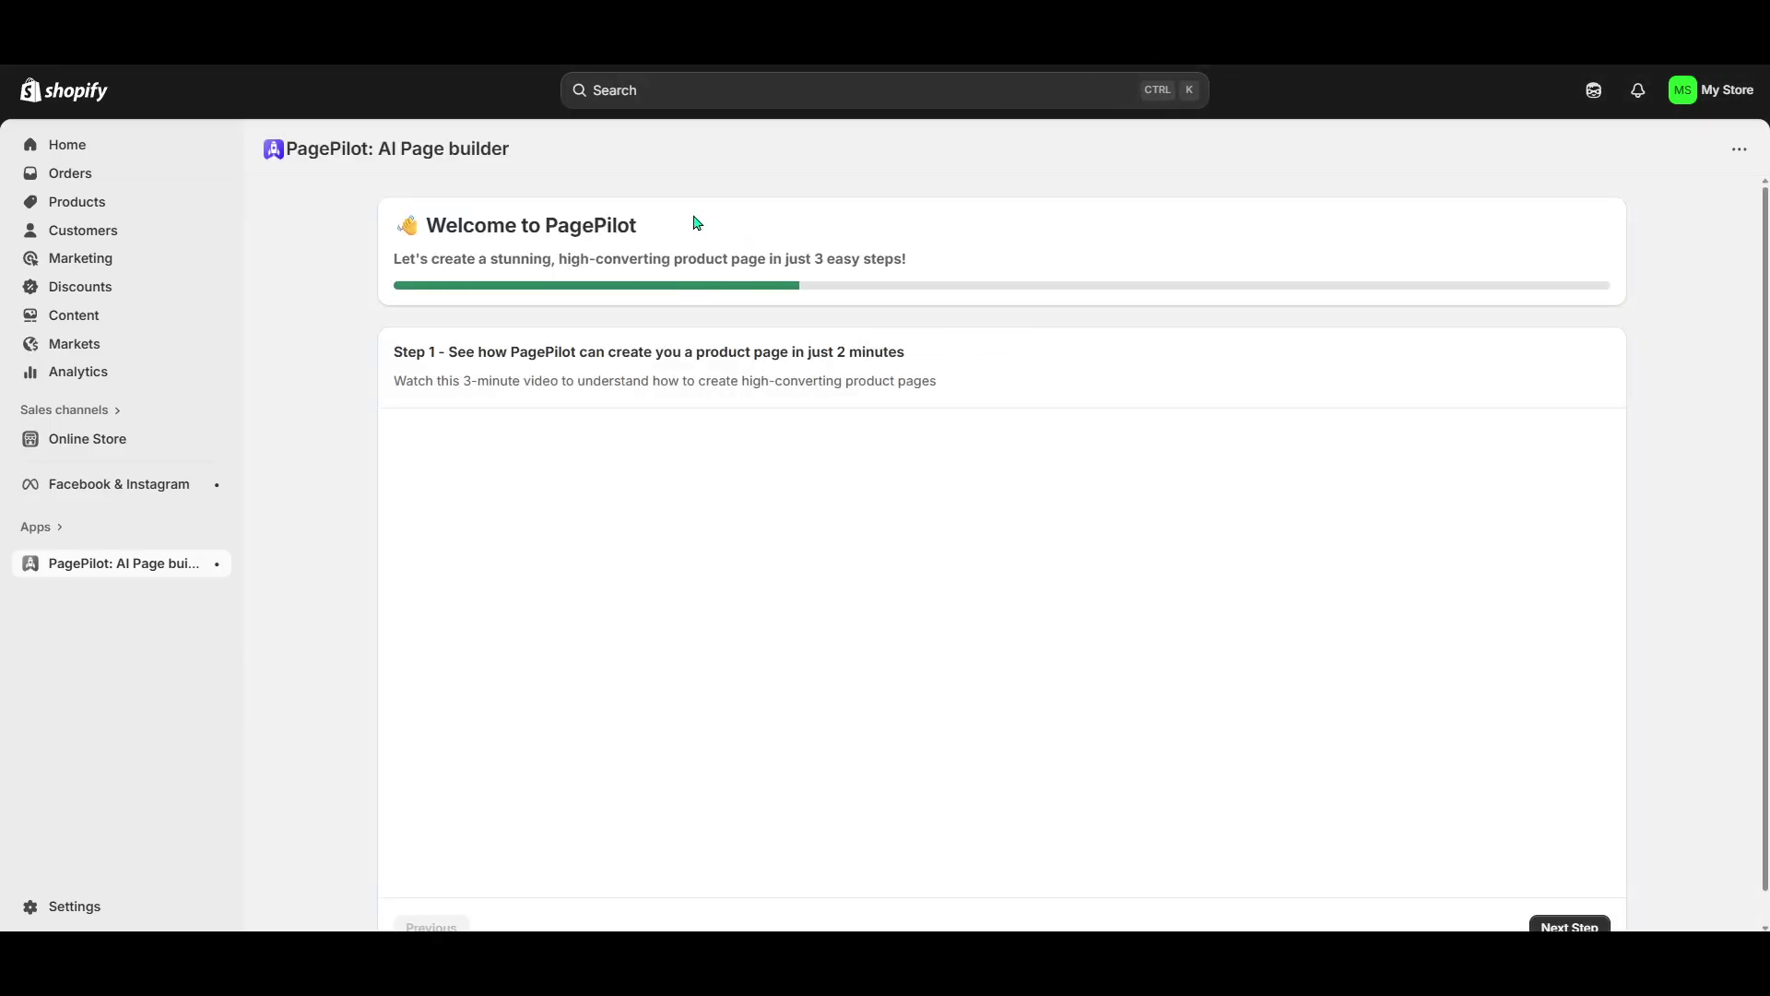
scroll(656, 339, "down", 1)
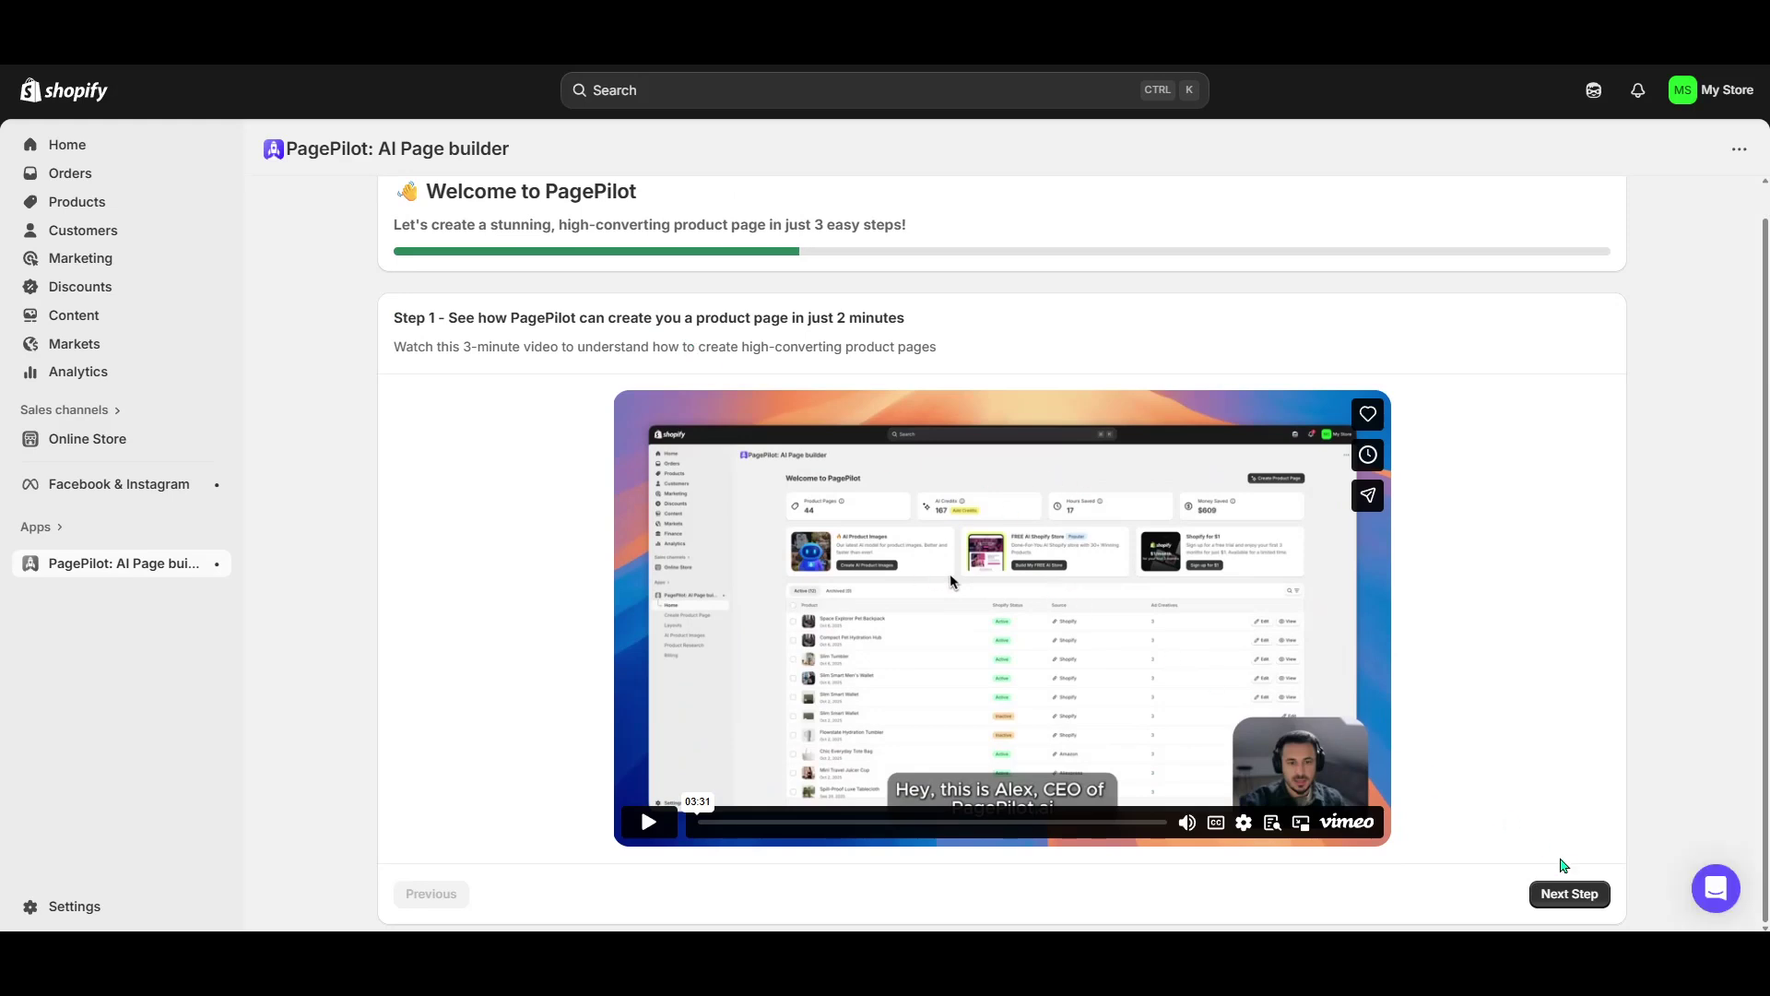
Continue past the Step 1 intro video in PagePilot's onboarding.
left_click(1572, 895)
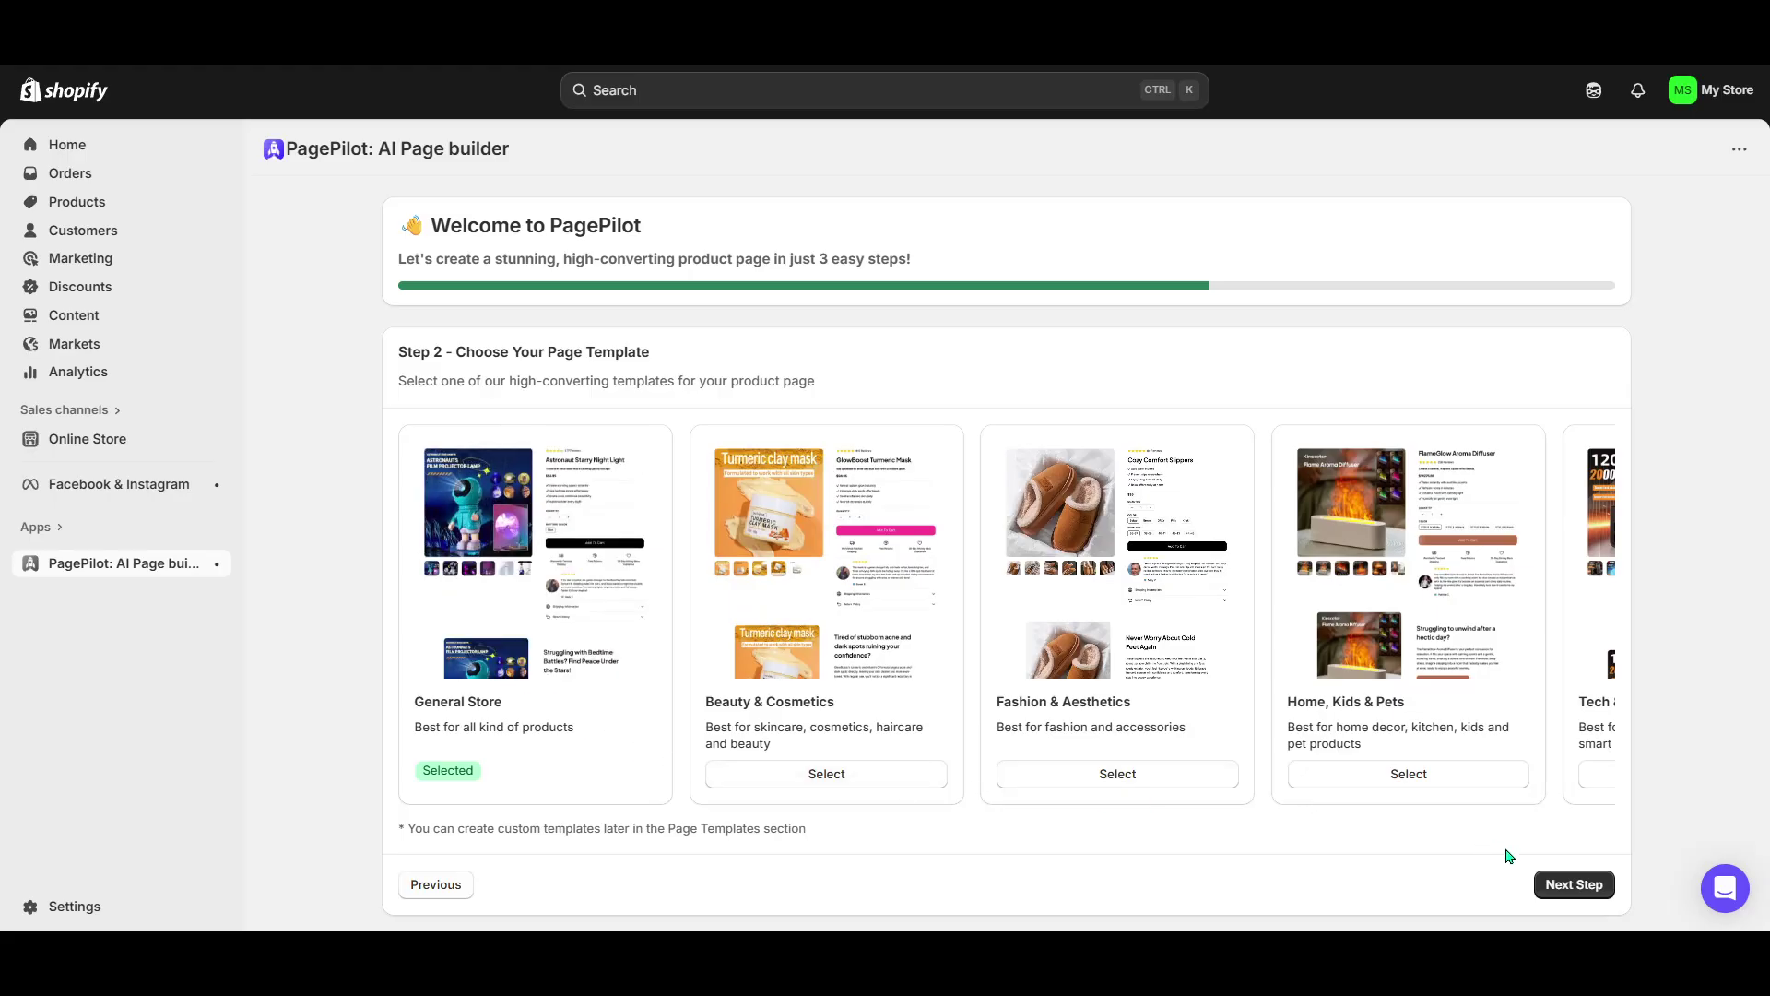
Keep the General Store template and continue to the product link step.
left_click(1576, 885)
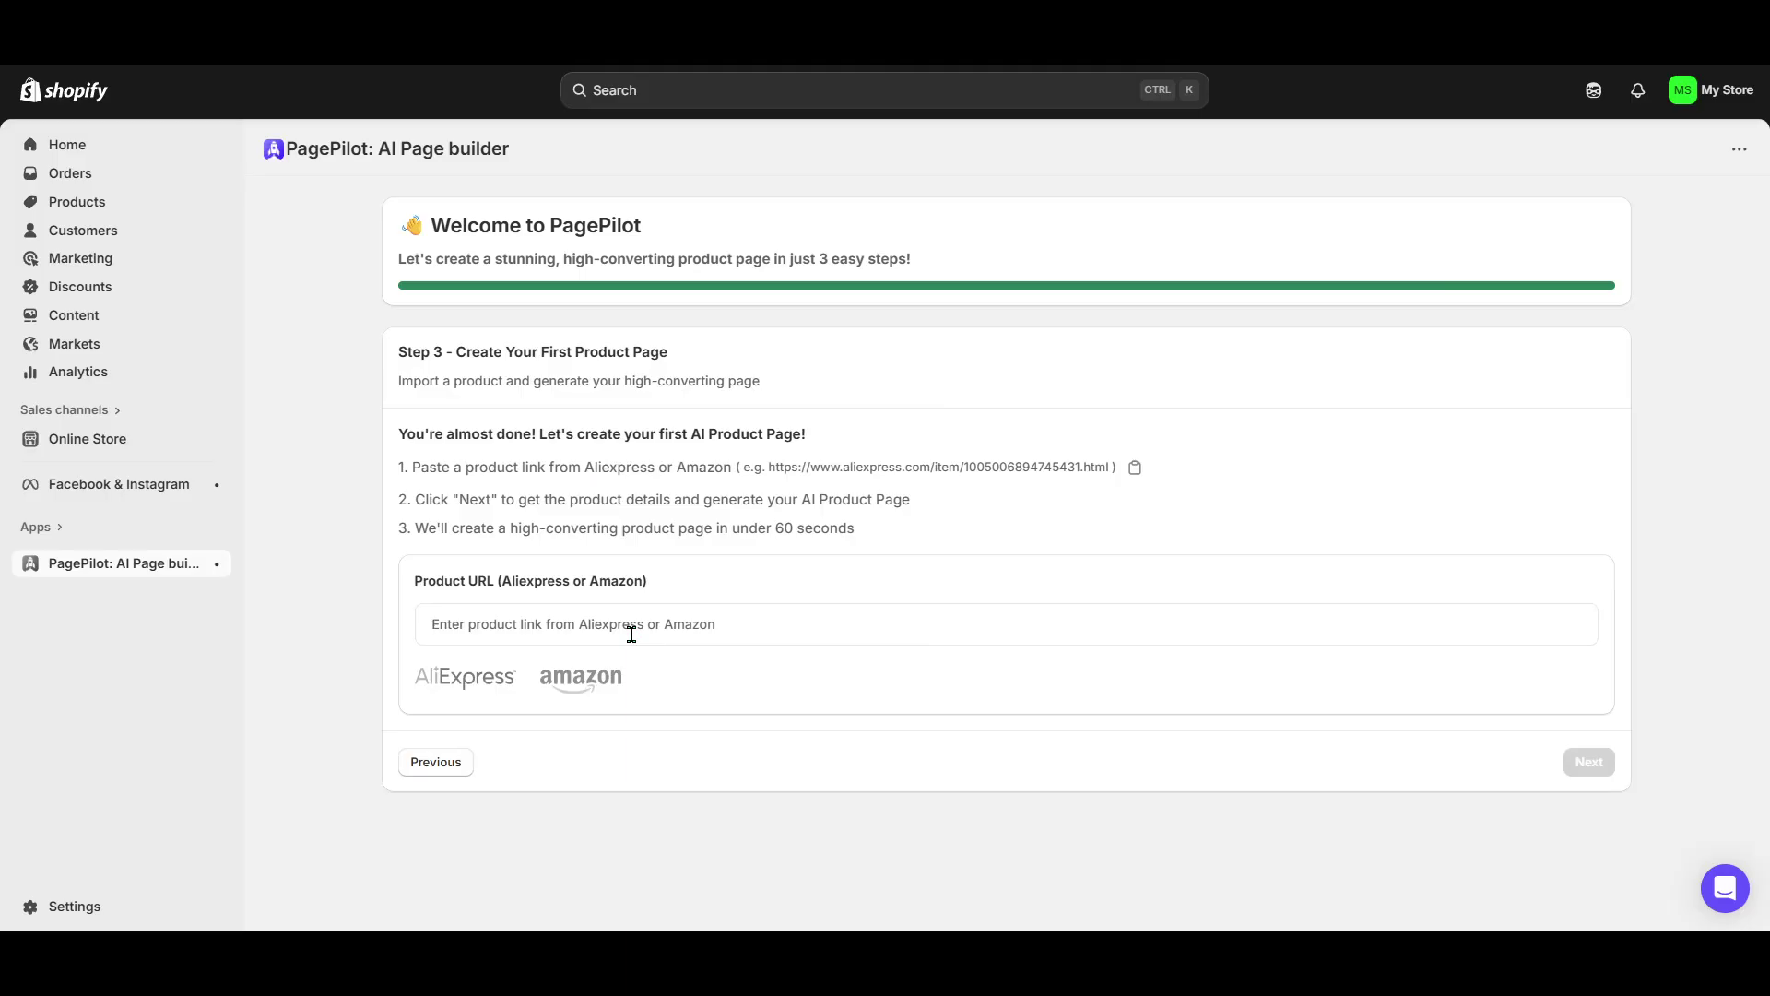
Paste the example AliExpress lamp link into Product URL and fetch its details.
left_click(1136, 469)
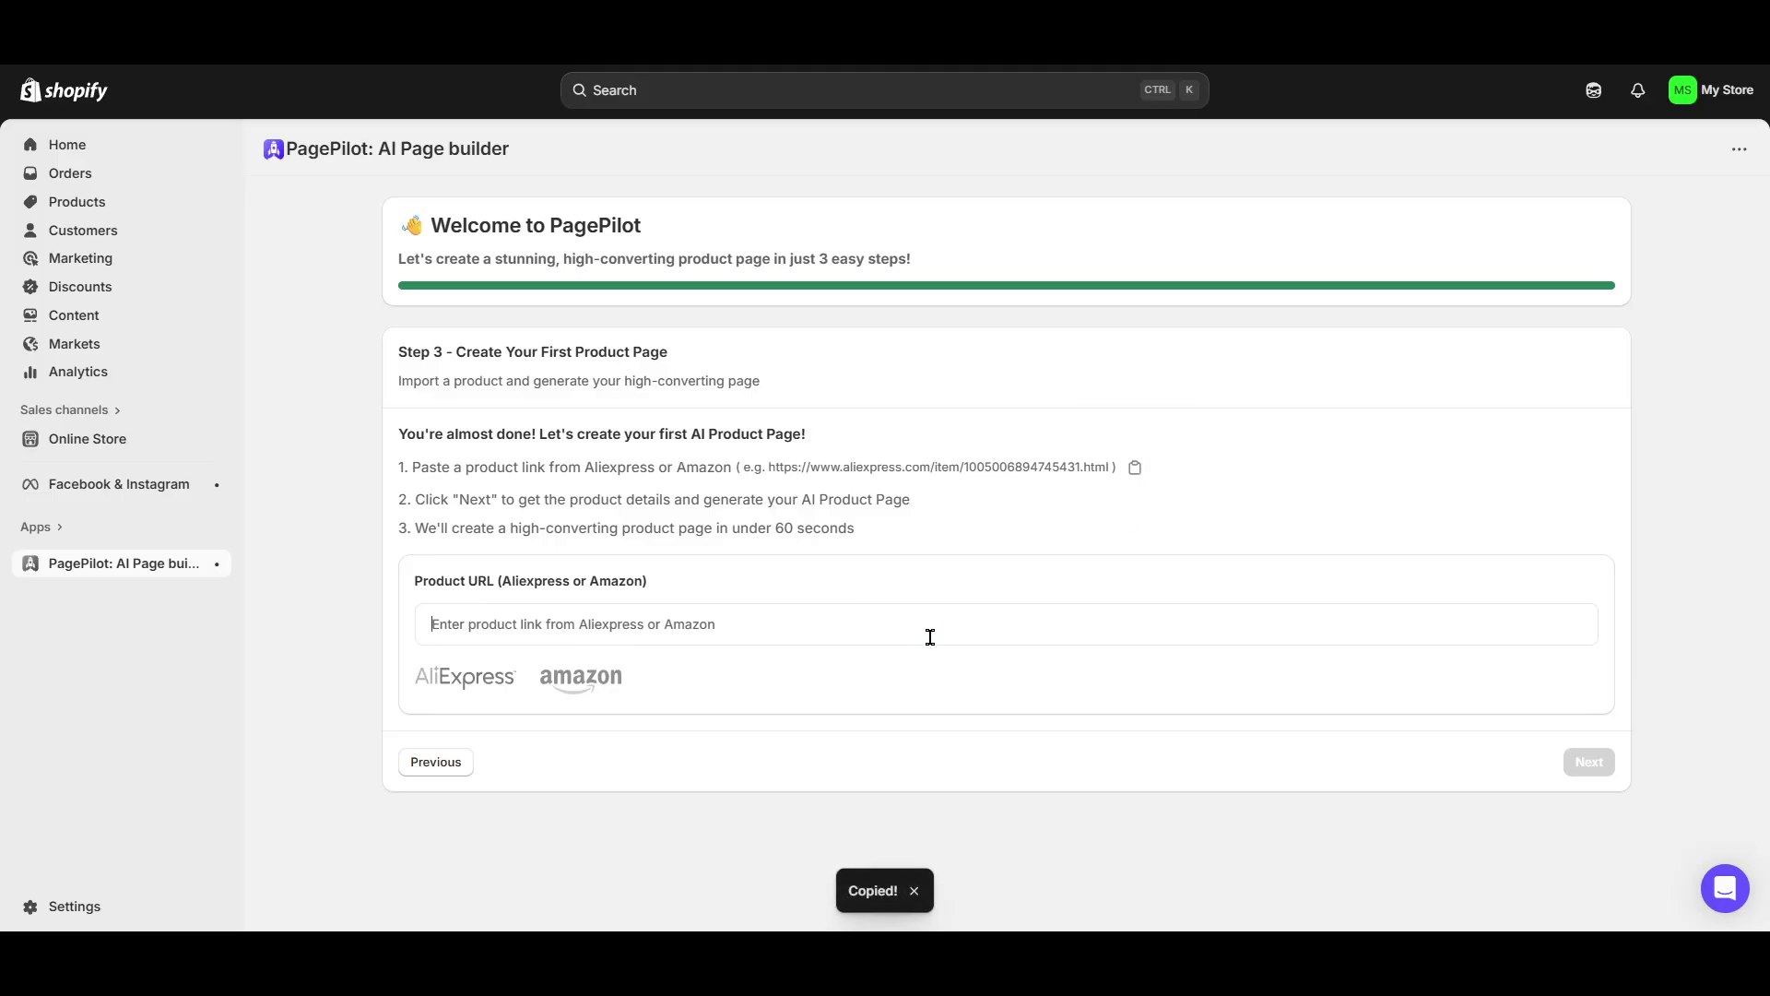
key("ctrl+v")
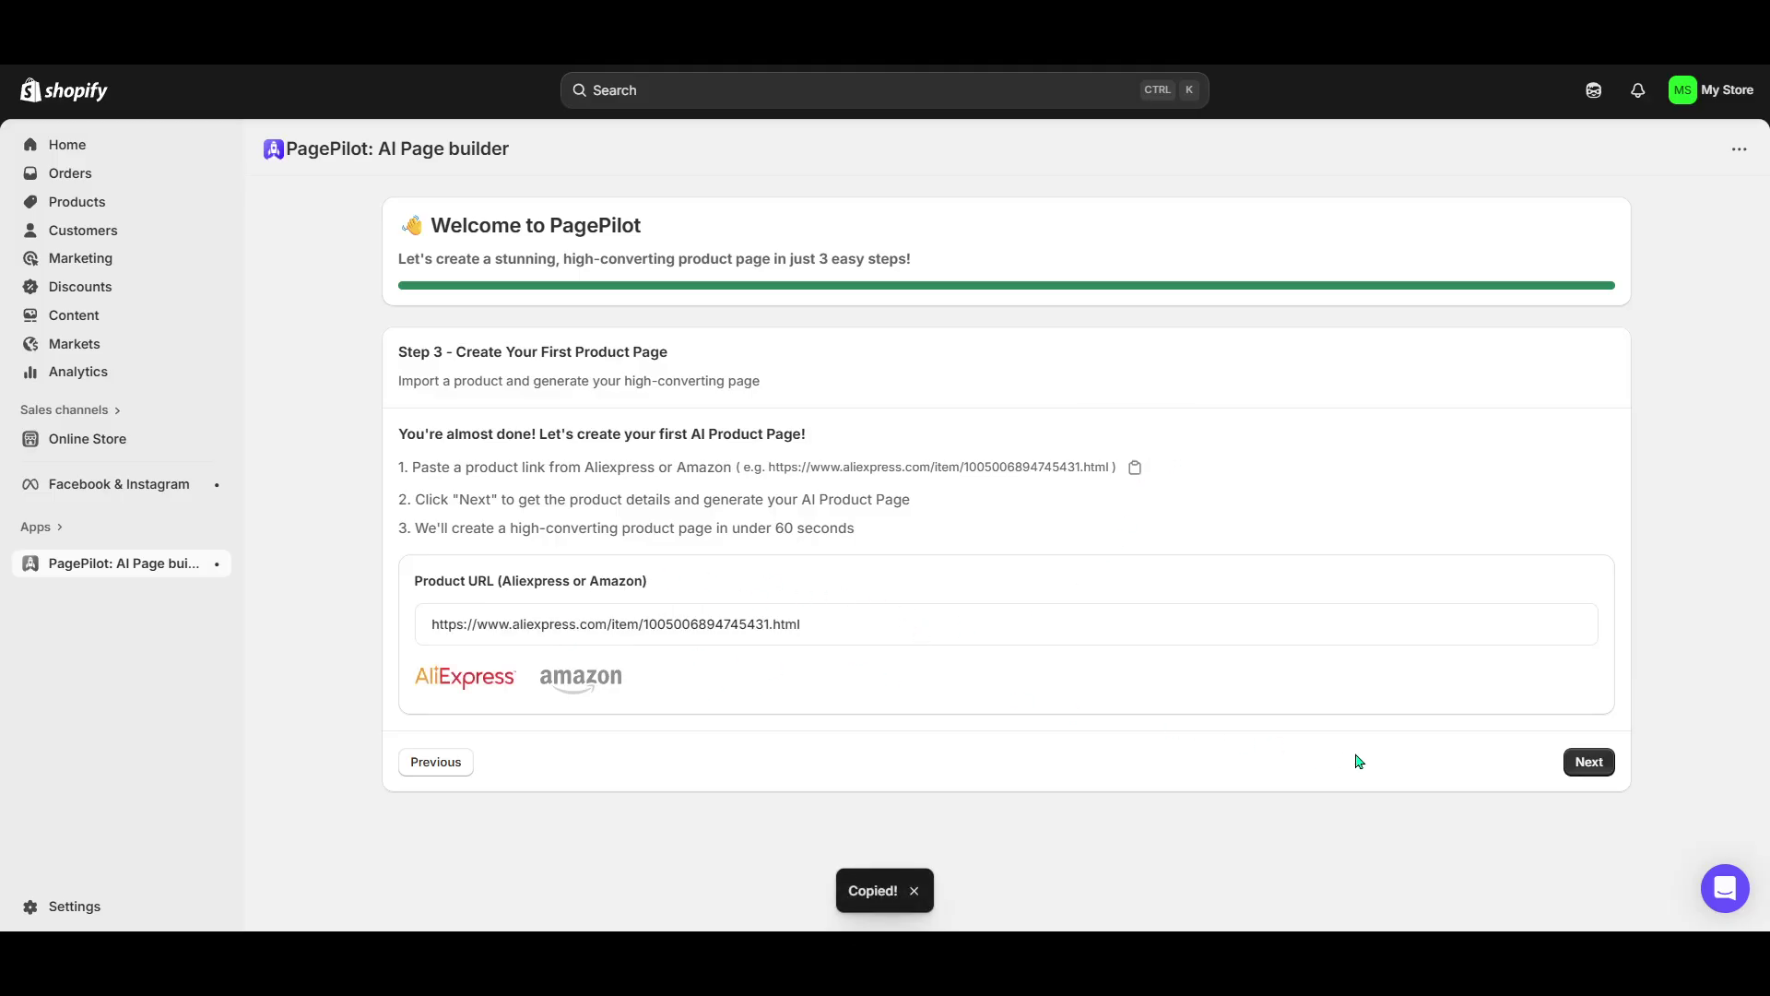
left_click(1589, 762)
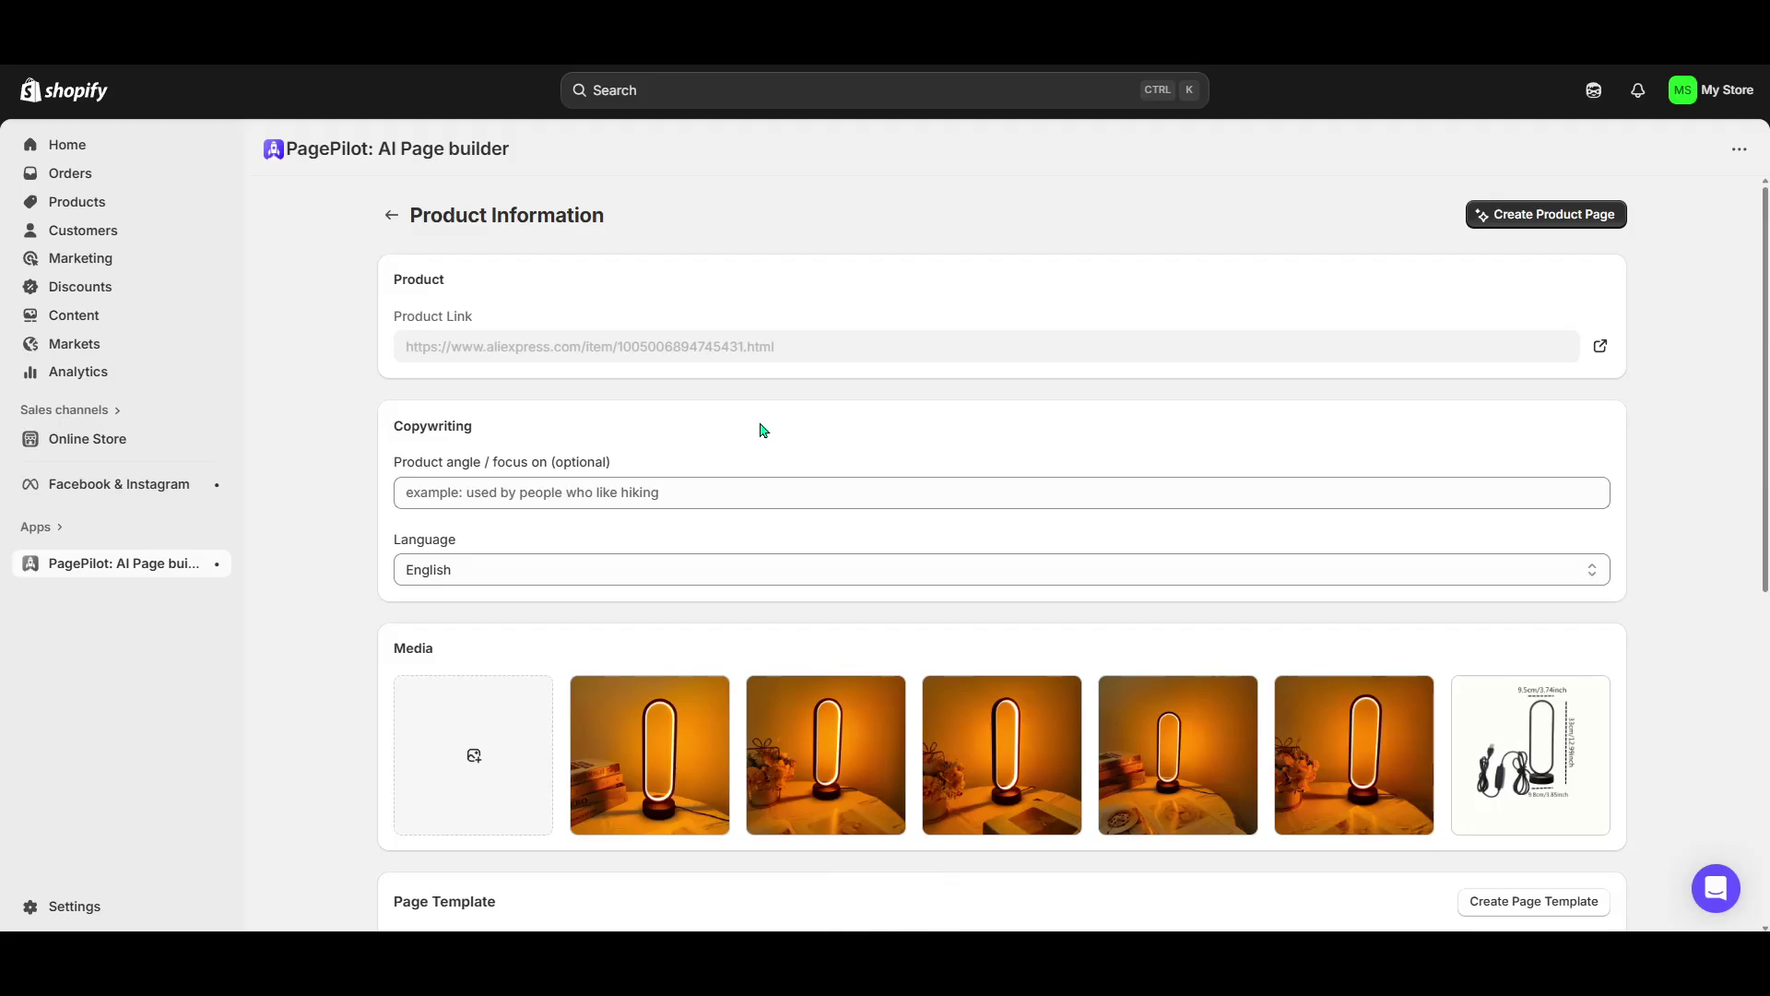
scroll(750, 423, "down", 2)
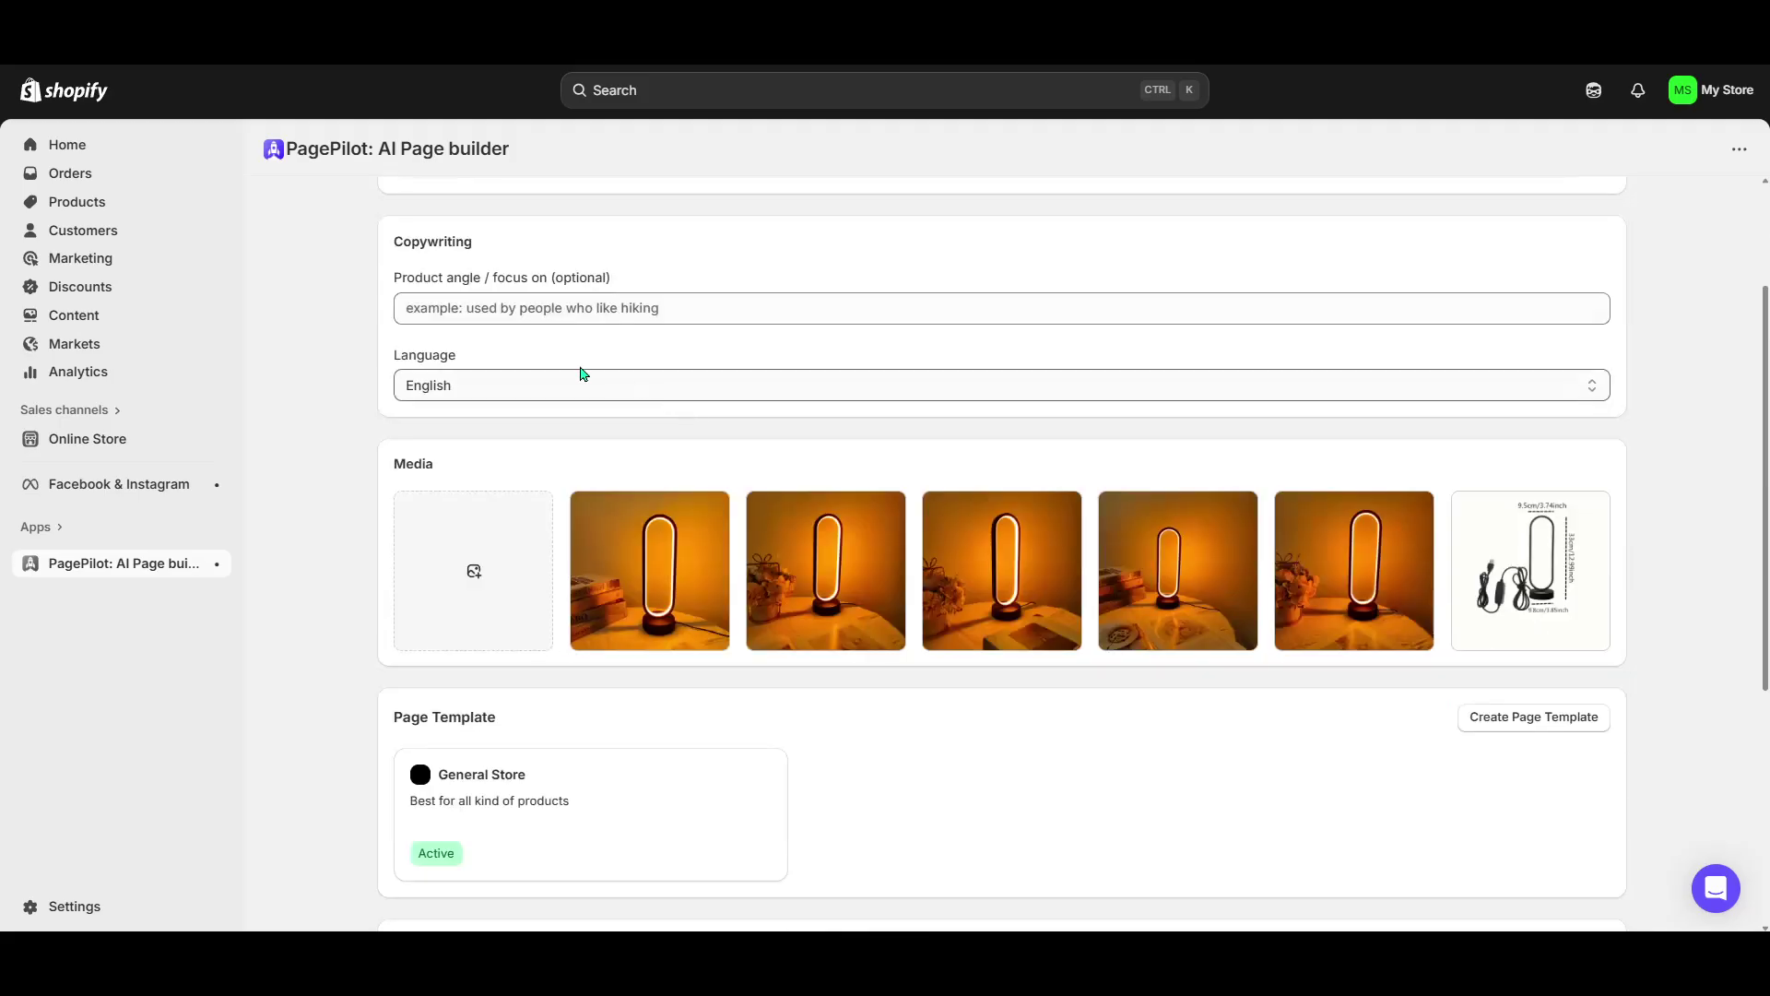
Leave the product angle empty and create the lamp's product page.
left_click(572, 312)
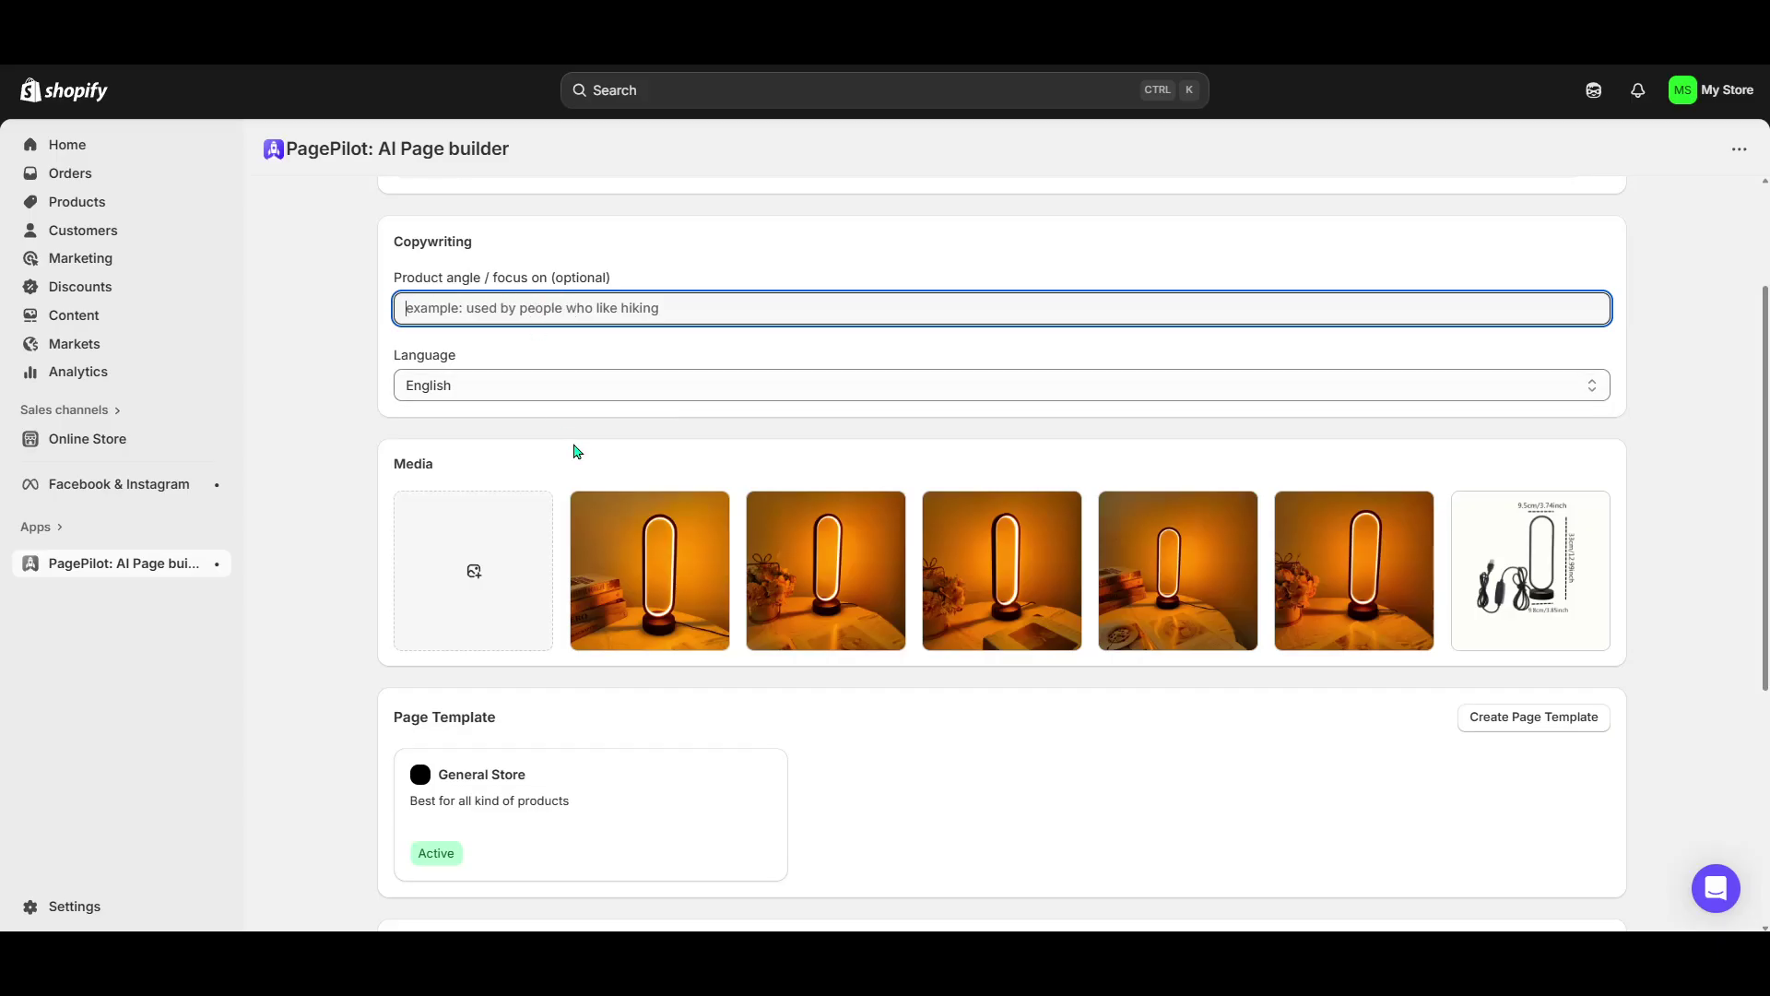
scroll(582, 530, "down", 2)
scroll(522, 528, "up", 2)
scroll(783, 586, "up", 1)
scroll(1137, 540, "up", 1)
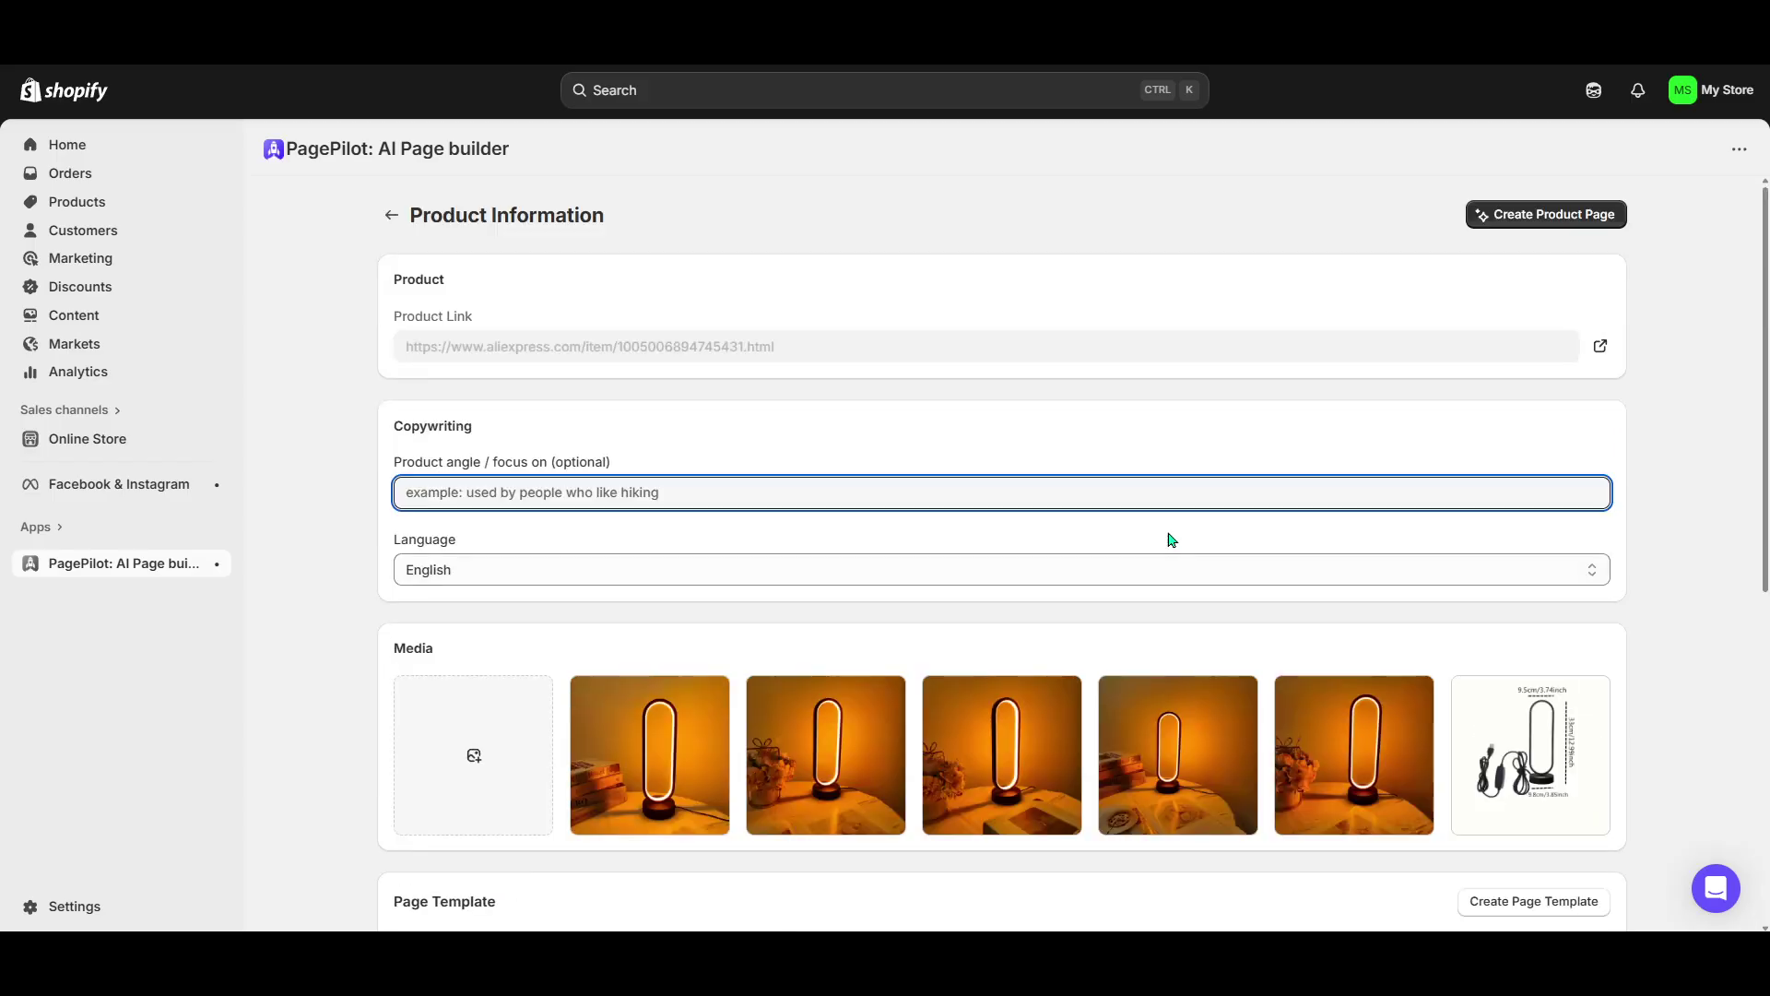
left_click(1557, 224)
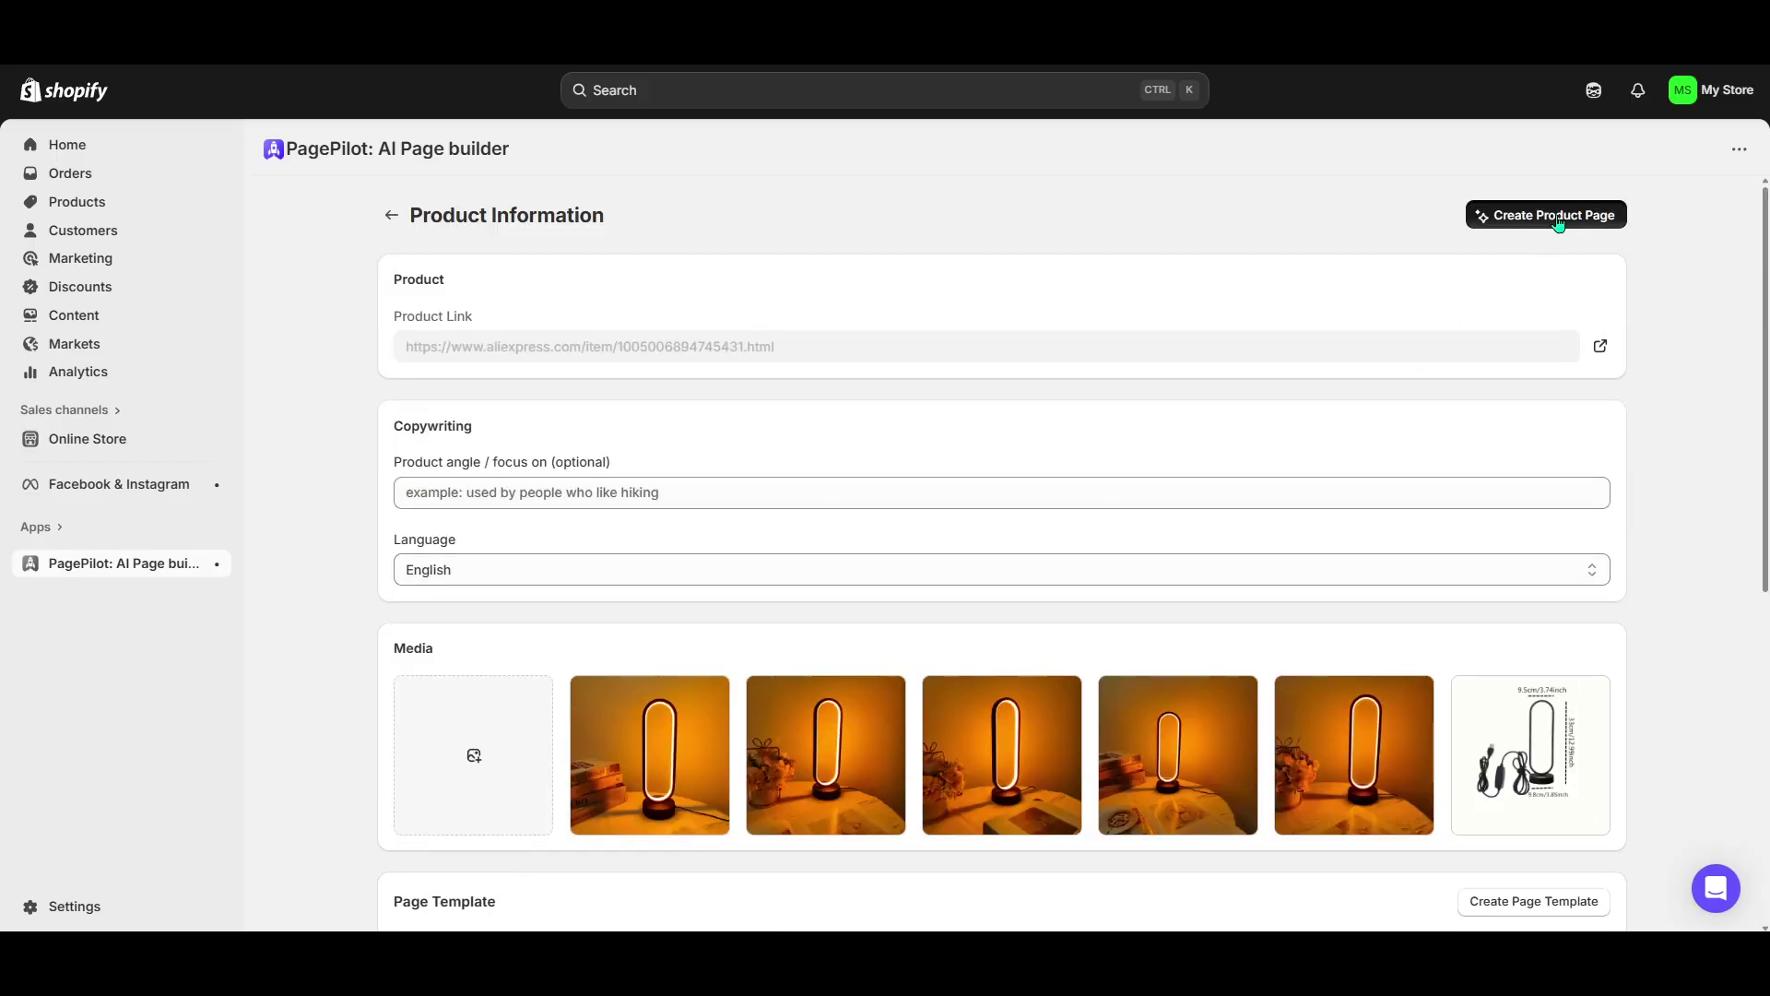